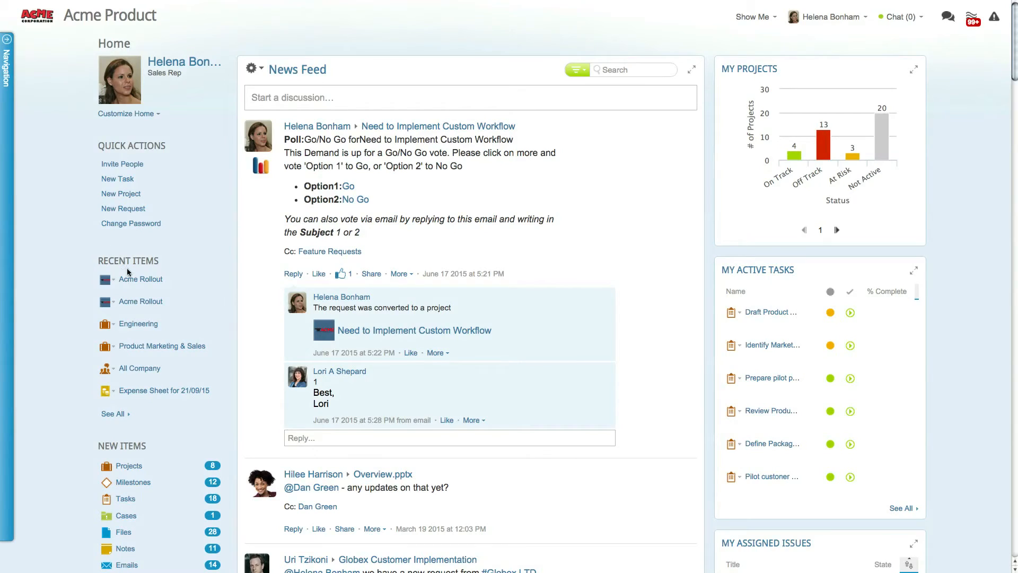
# - Open the Acme Rollout project from the recent items and display its work plan as a Gantt chart
pyautogui.click(131, 279)
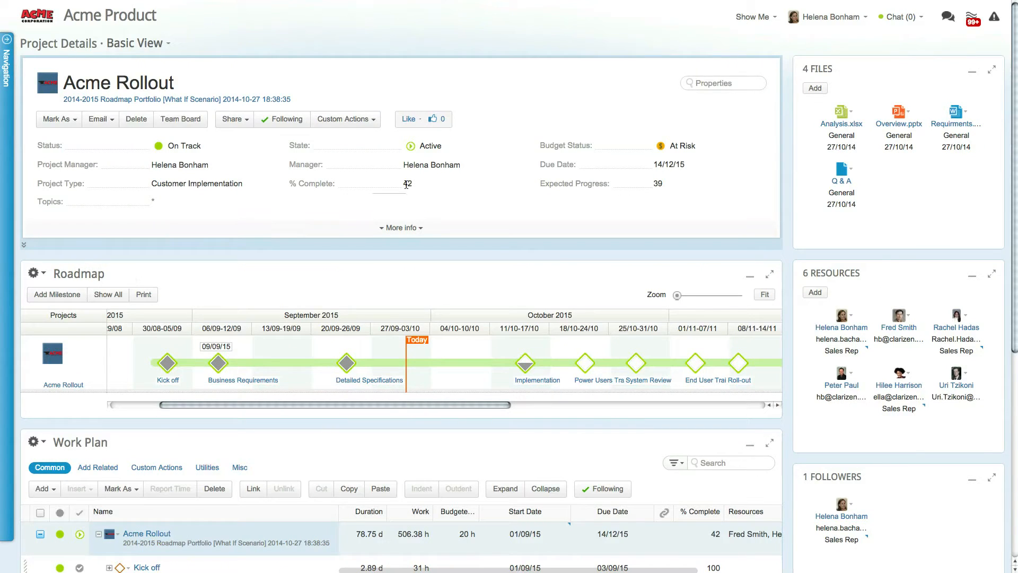
pyautogui.scroll(-5, 640, 217)
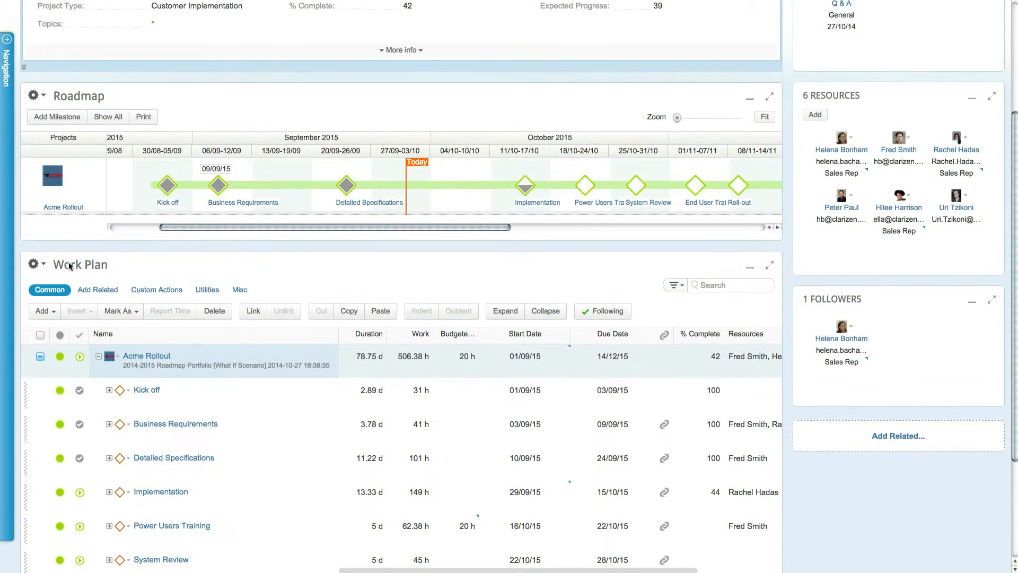
pyautogui.click(41, 268)
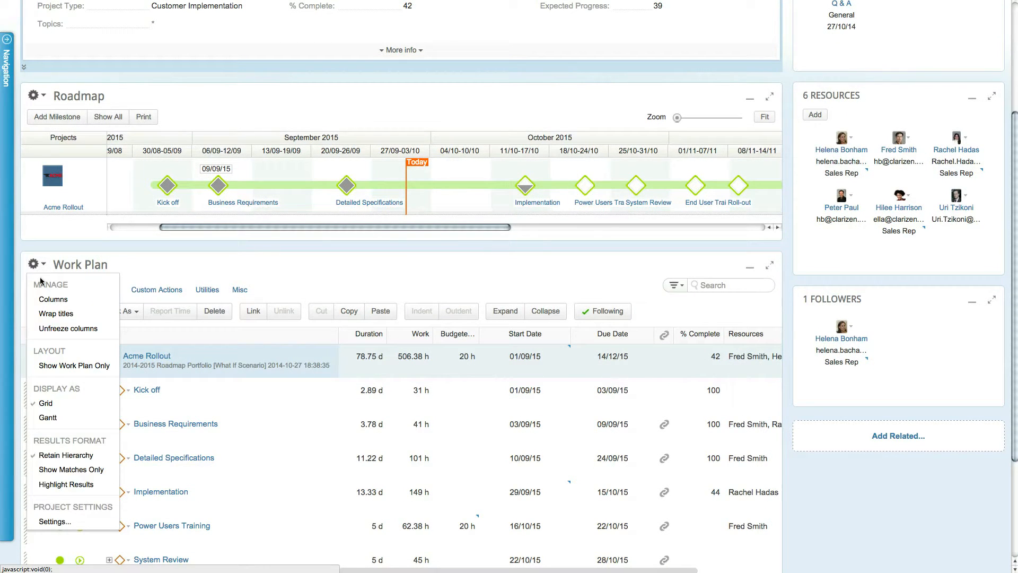
pyautogui.click(47, 417)
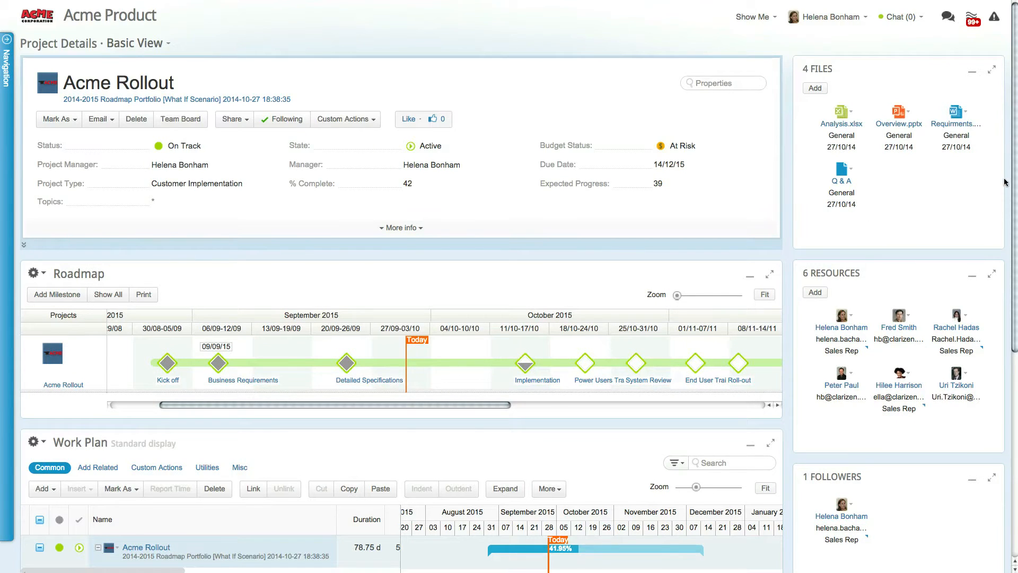
pyautogui.moveTo(1013, 180); pyautogui.dragTo(1015, 316)
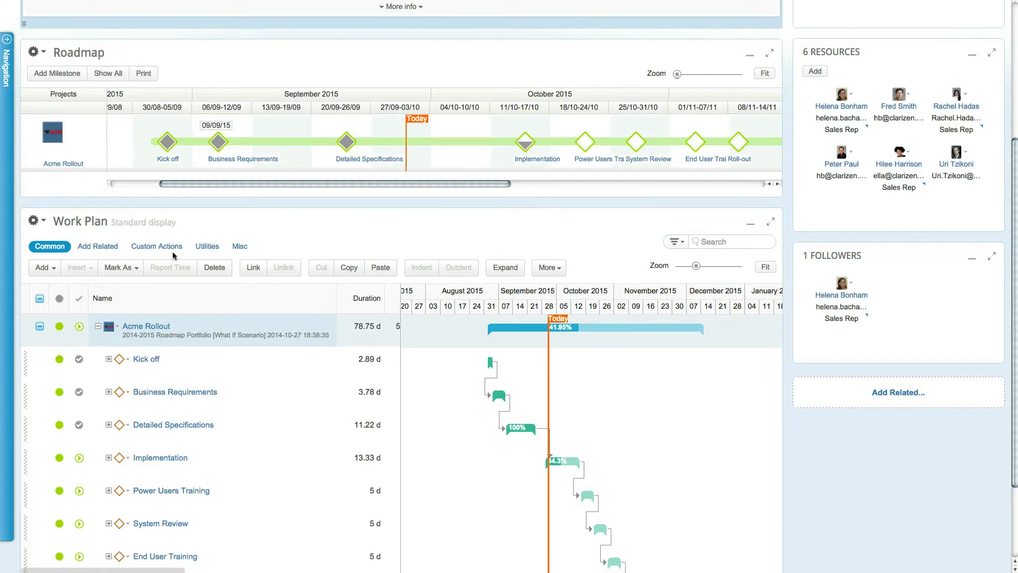
# - Switch the Acme Rollout project page to the Work Plan View
pyautogui.click(38, 221)
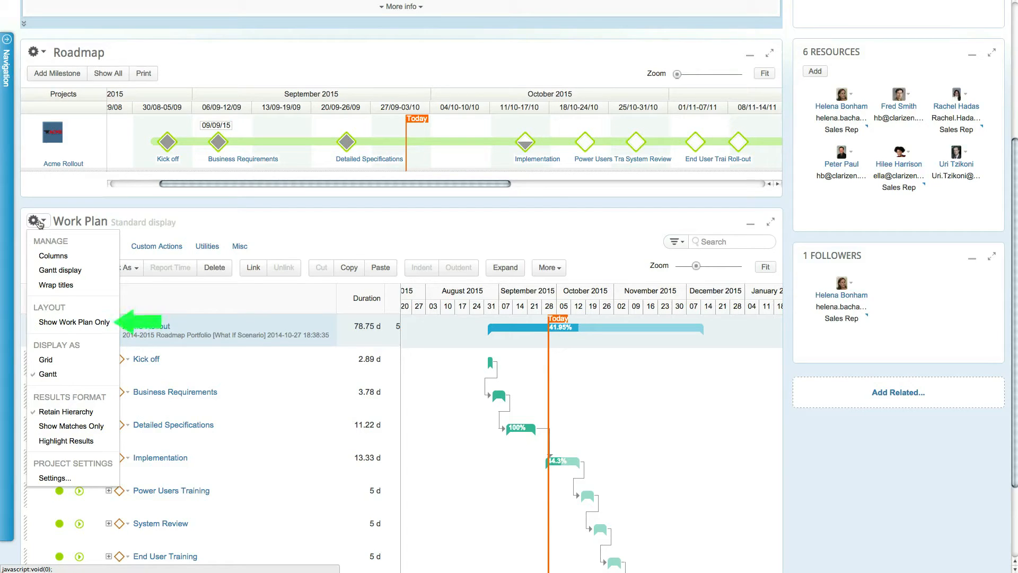
pyautogui.click(38, 221)
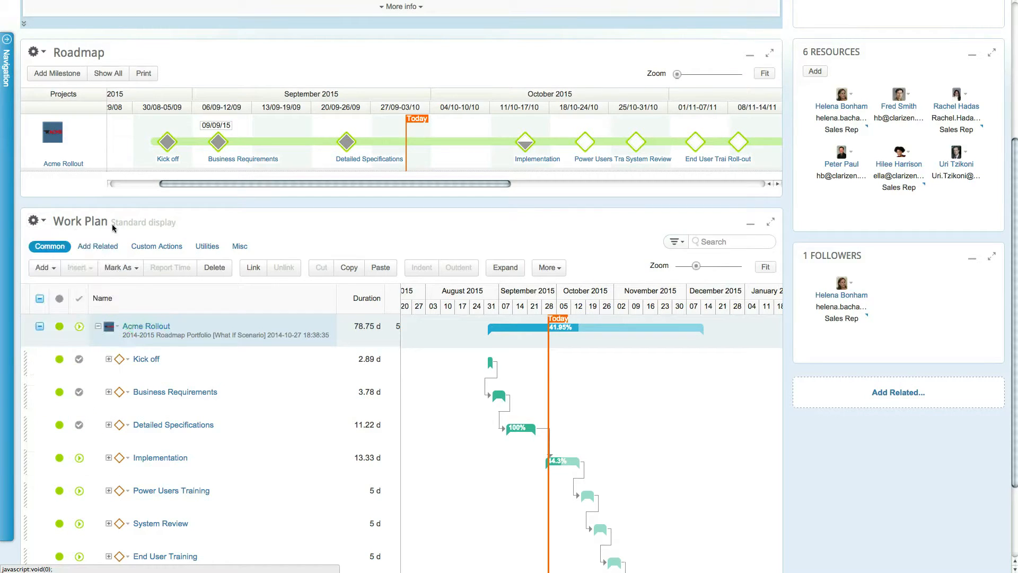
pyautogui.scroll(5, 155, 56)
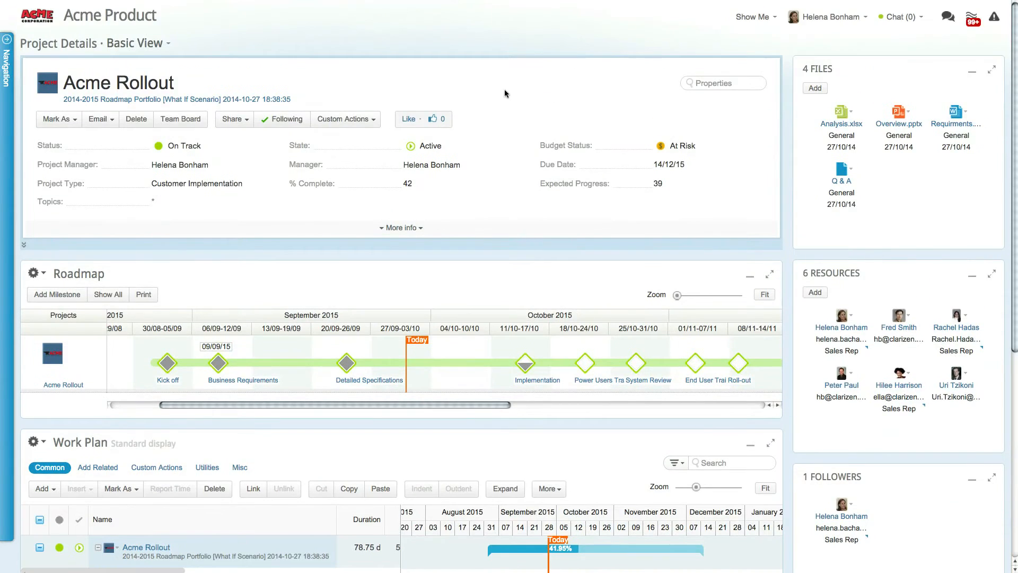
pyautogui.click(146, 43)
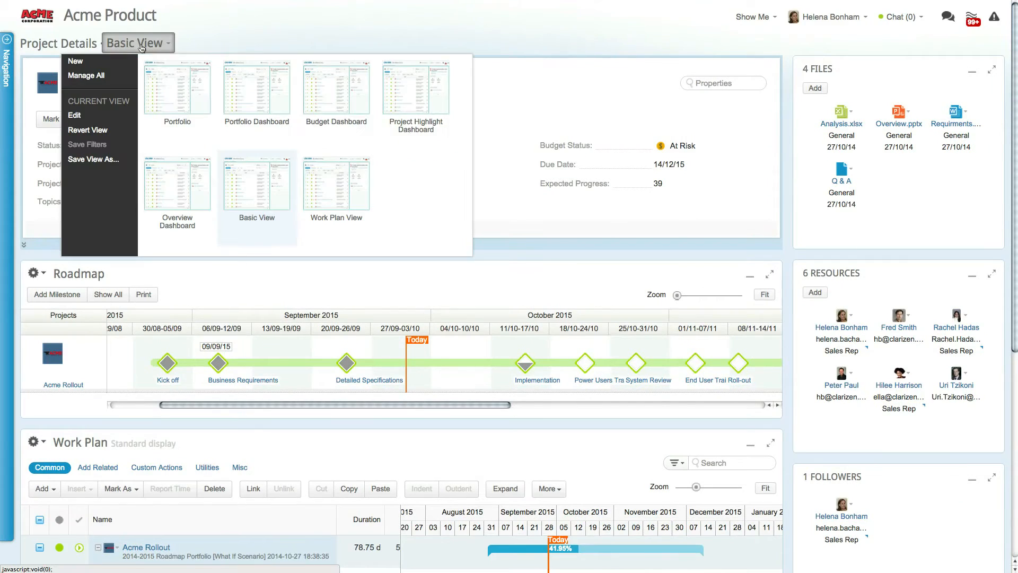
pyautogui.click(330, 180)
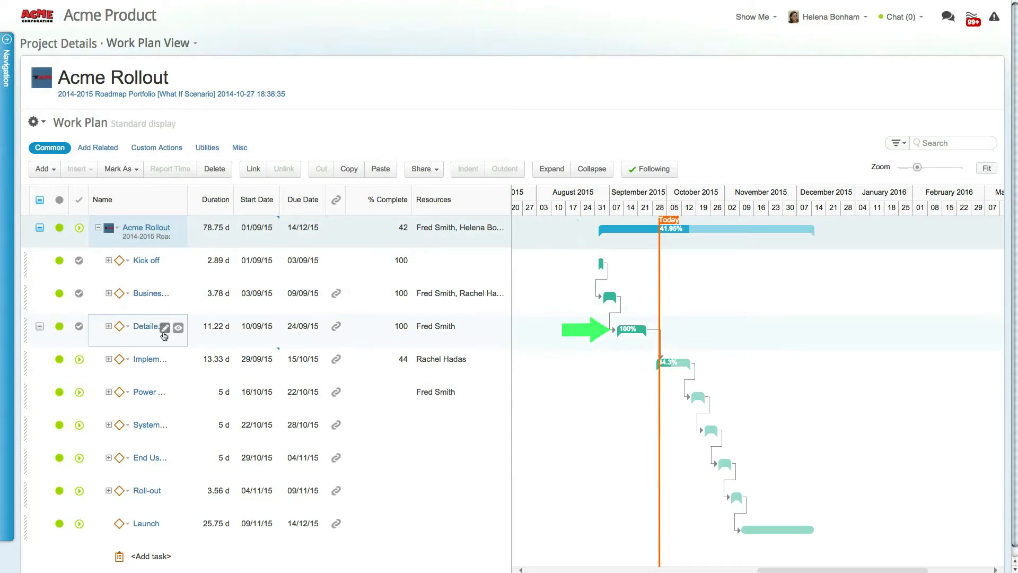
# - Expand the Implementation milestone and widen the Gantt timeline area beside the task columns
pyautogui.click(109, 359)
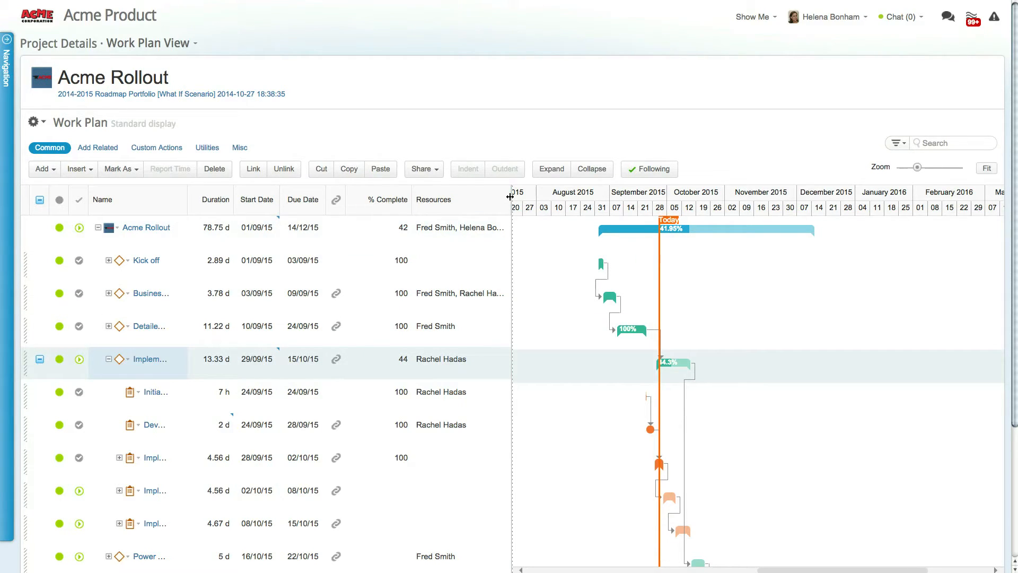
pyautogui.moveTo(510, 197); pyautogui.dragTo(435, 199)
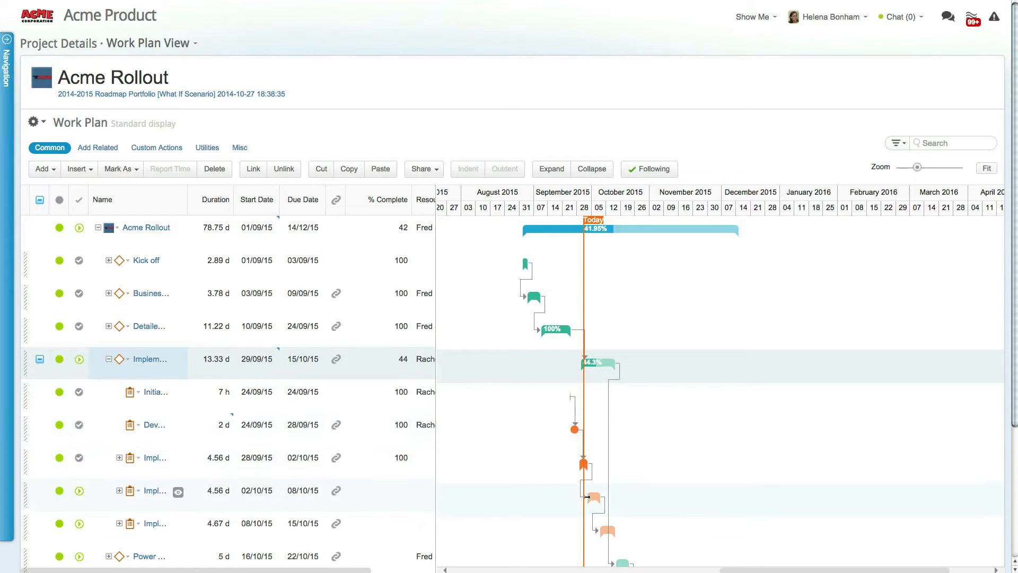
# - Move the Implement process 2 bar to start on 01/10/15 and try extending its duration on the timeline
pyautogui.moveTo(591, 495)
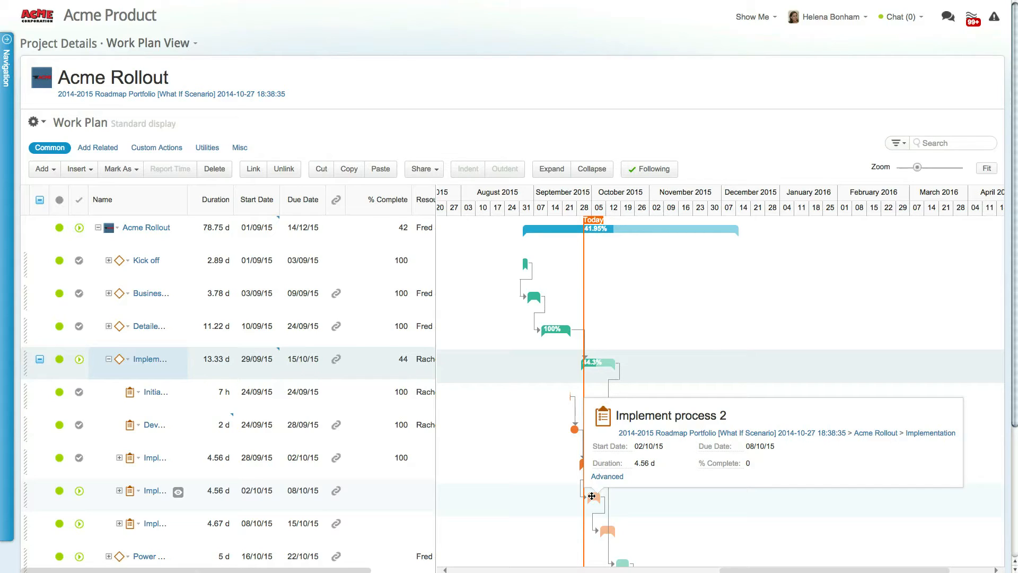
pyautogui.click(591, 496)
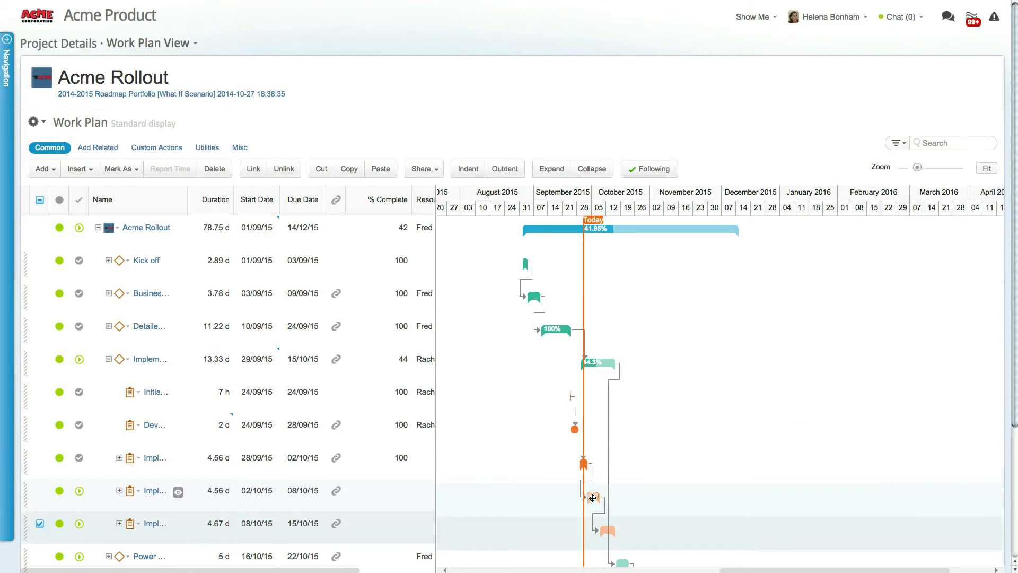
pyautogui.moveTo(593, 498)
pyautogui.mouseDown()
pyautogui.moveTo(596, 523)
pyautogui.moveTo(636, 494)
pyautogui.moveTo(594, 497)
pyautogui.mouseUp()
pyautogui.click(594, 497)
pyautogui.moveTo(598, 495); pyautogui.dragTo(670, 496)
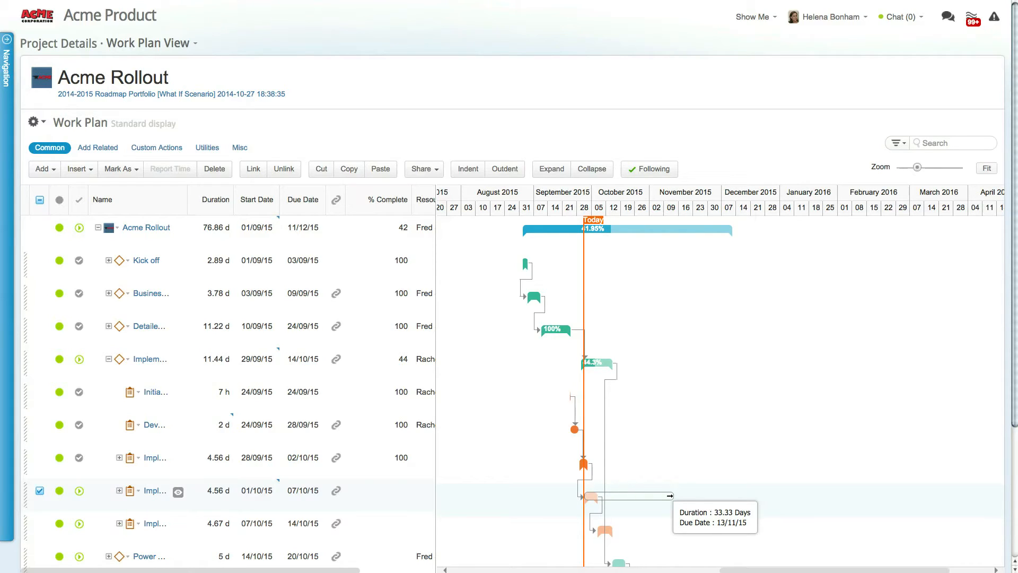
pyautogui.moveTo(669, 495); pyautogui.dragTo(606, 497)
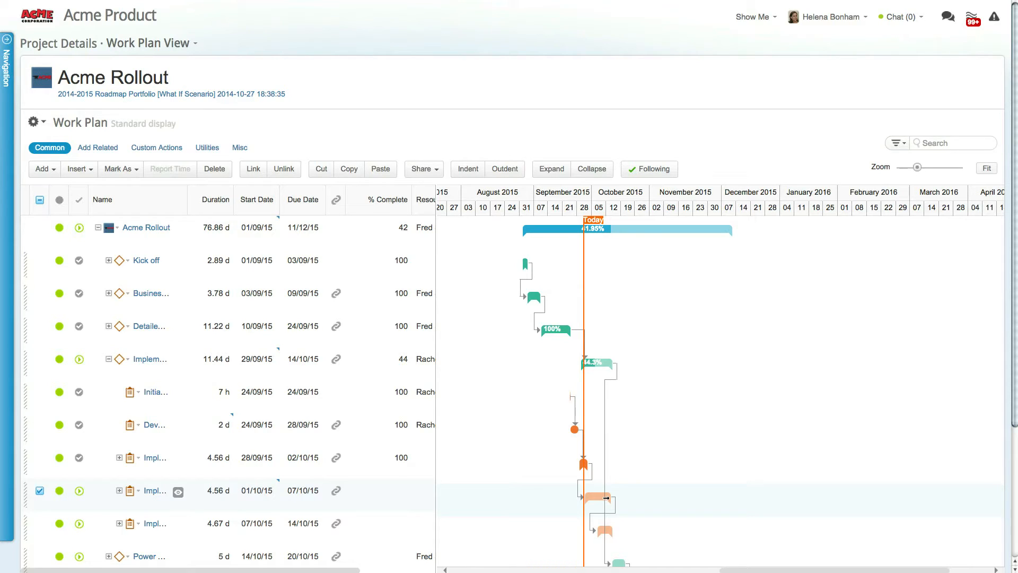
# - Enable labels in the work plan's Gantt display settings, keeping the Standard display
pyautogui.click(31, 123)
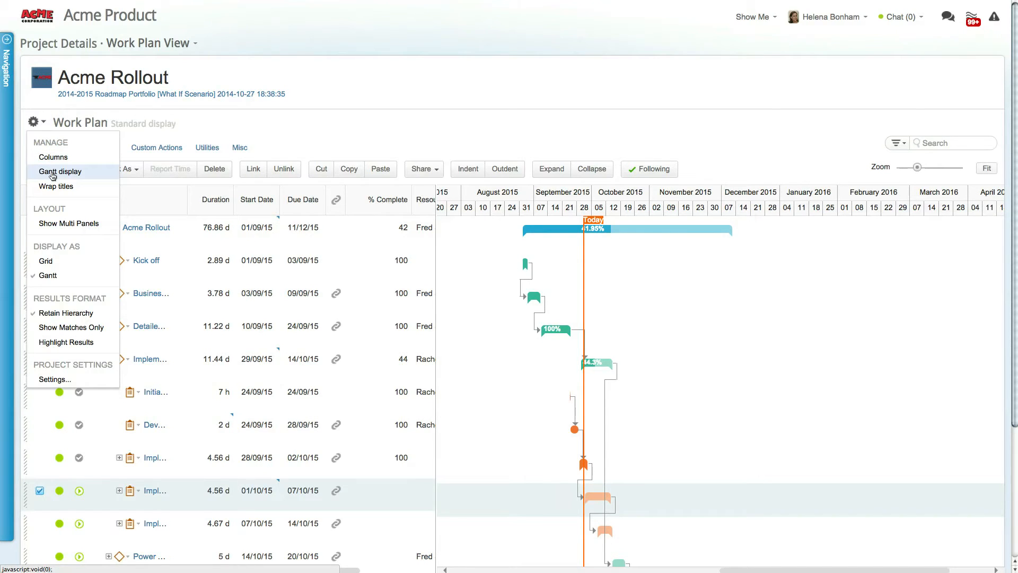
pyautogui.click(52, 171)
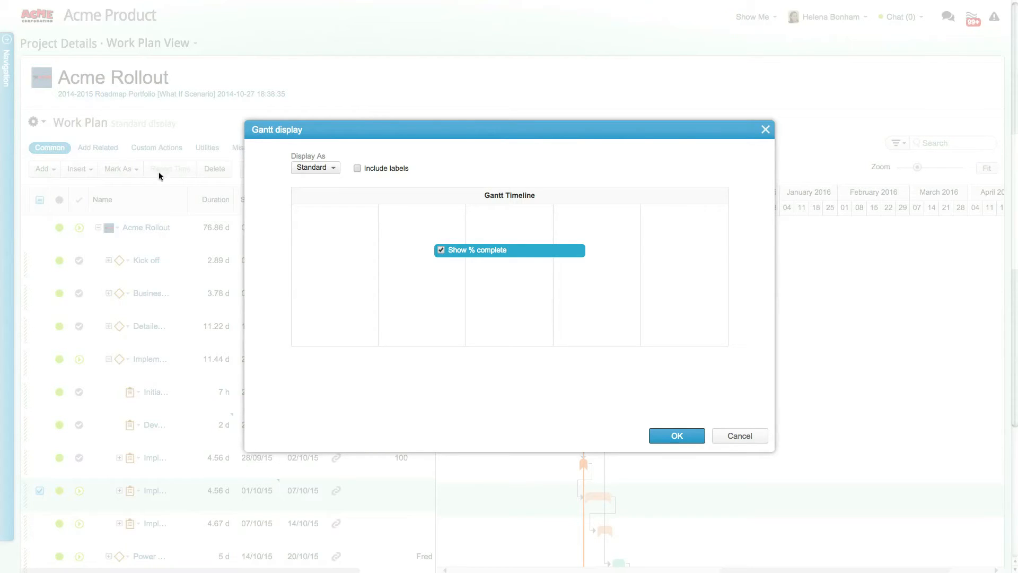
pyautogui.click(331, 168)
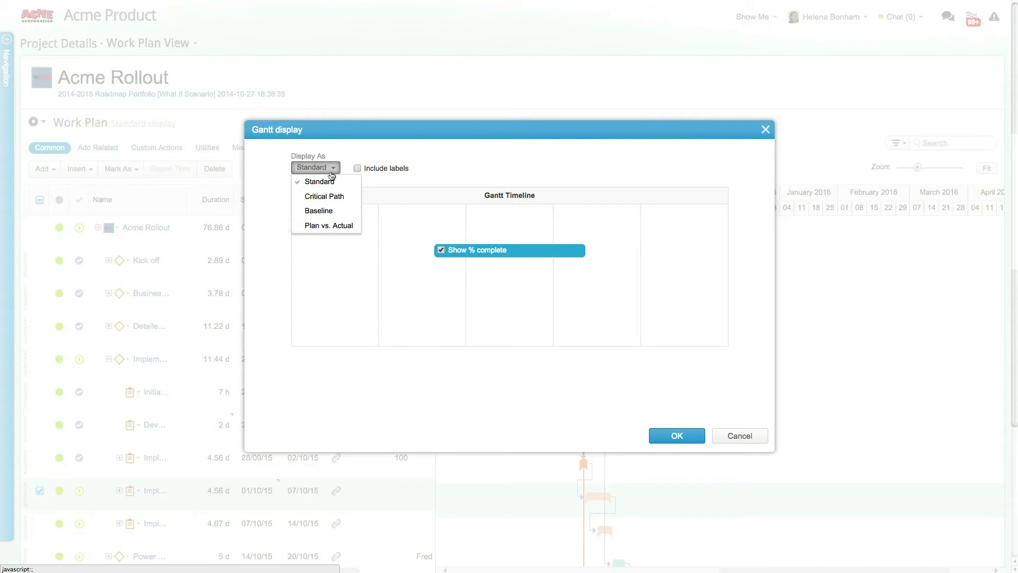
pyautogui.click(433, 166)
pyautogui.click(357, 168)
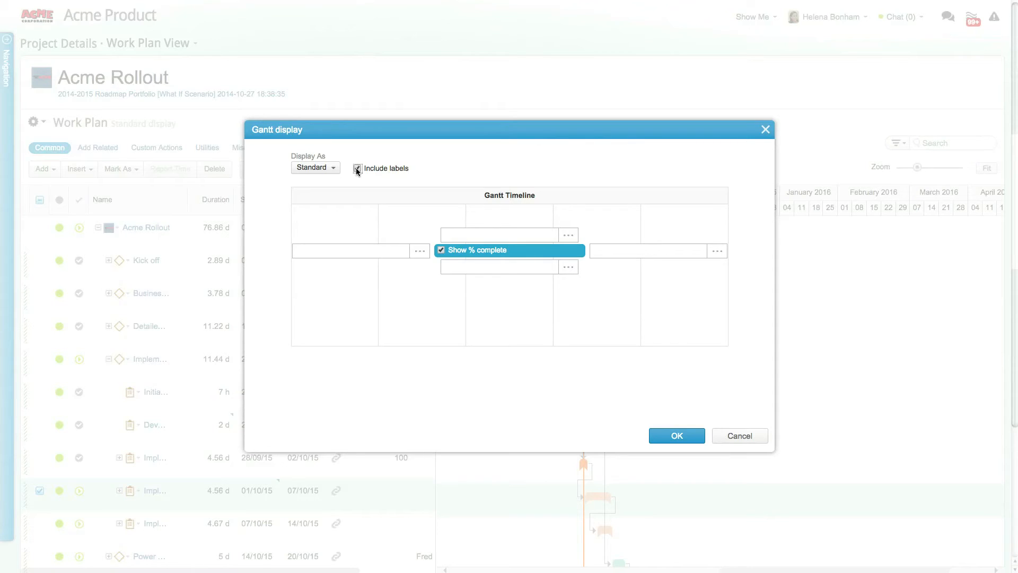
# - Set the label after the Gantt bars to the <Work Item>.Resources field with Work, and apply the display settings
pyautogui.click(720, 252)
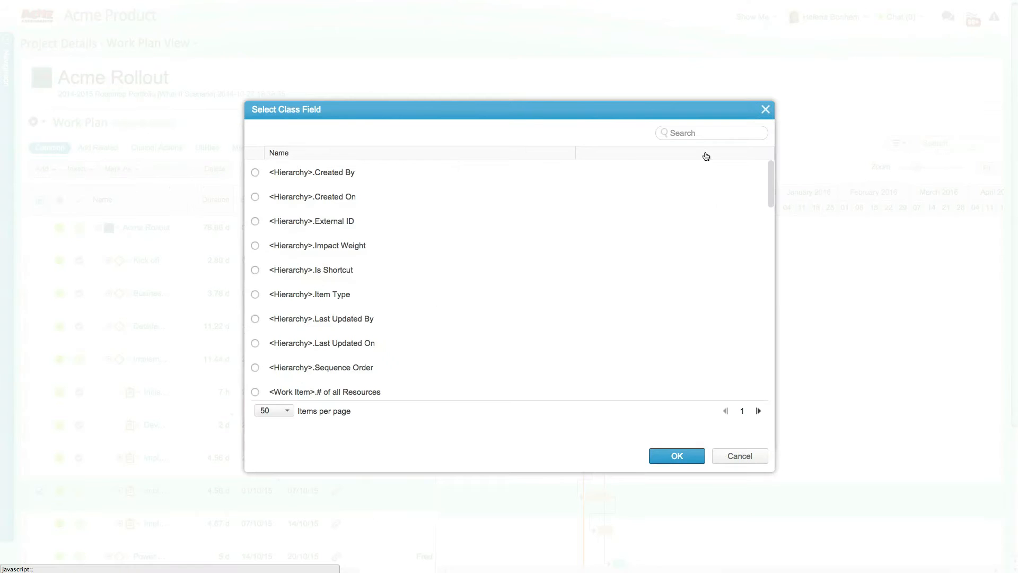
pyautogui.click(699, 132)
pyautogui.write('resour')
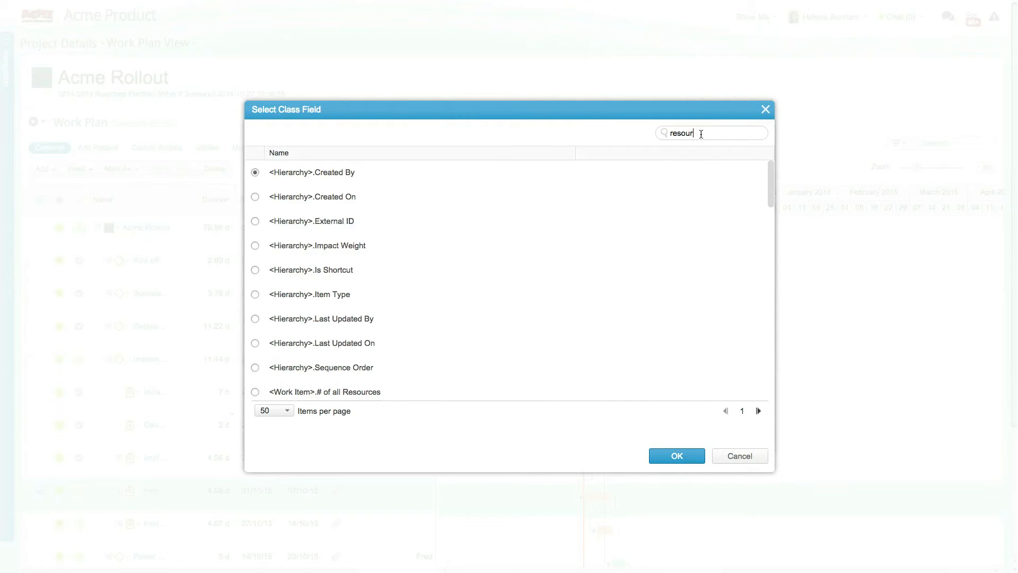
pyautogui.write('ces')
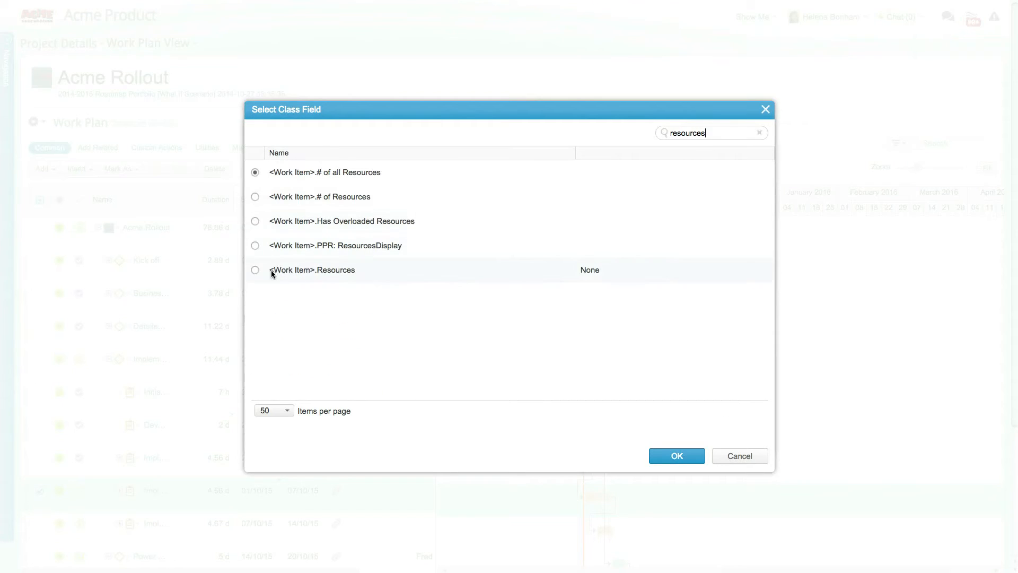
pyautogui.click(255, 270)
pyautogui.write('work')
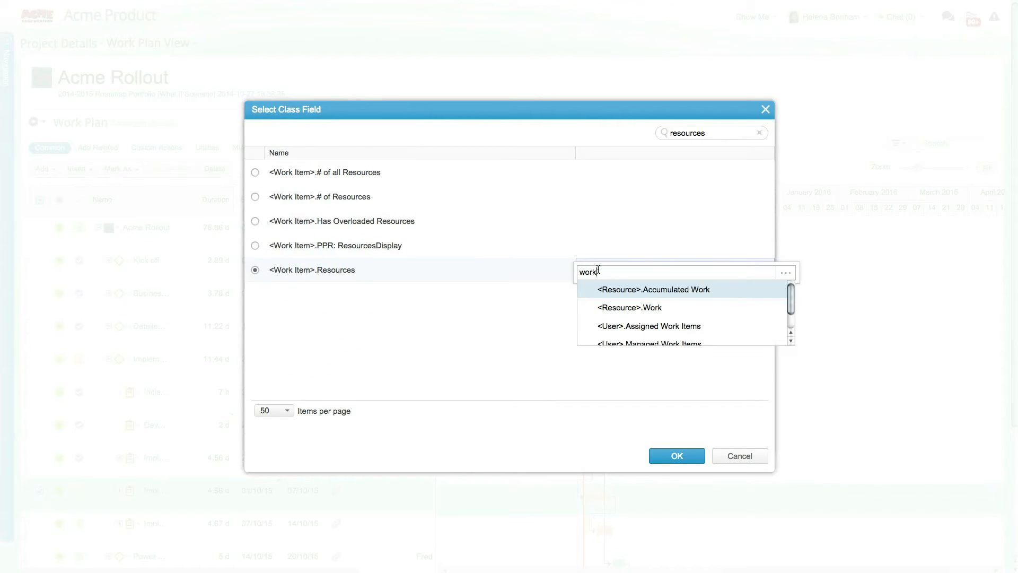
pyautogui.click(615, 306)
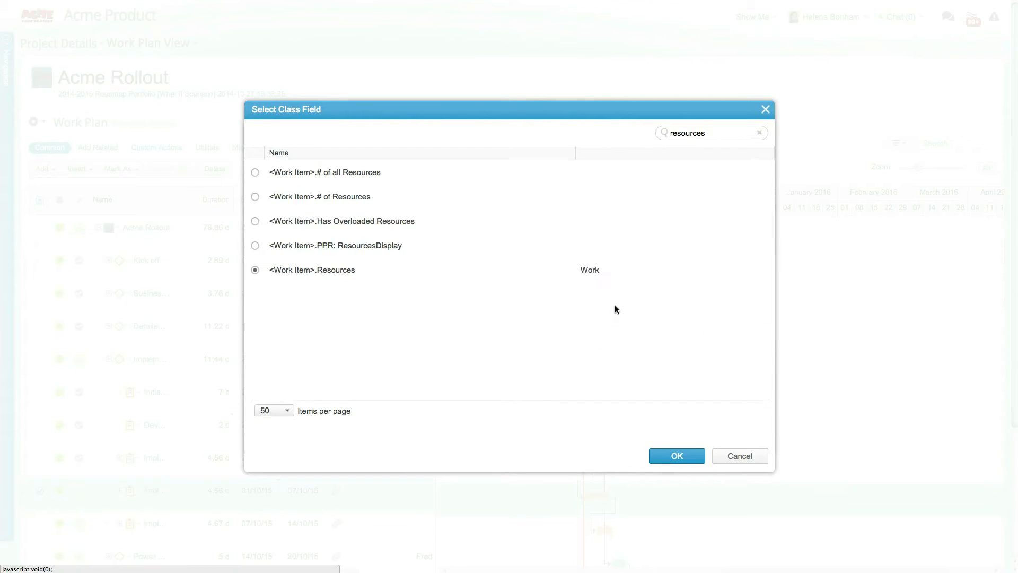
pyautogui.click(676, 455)
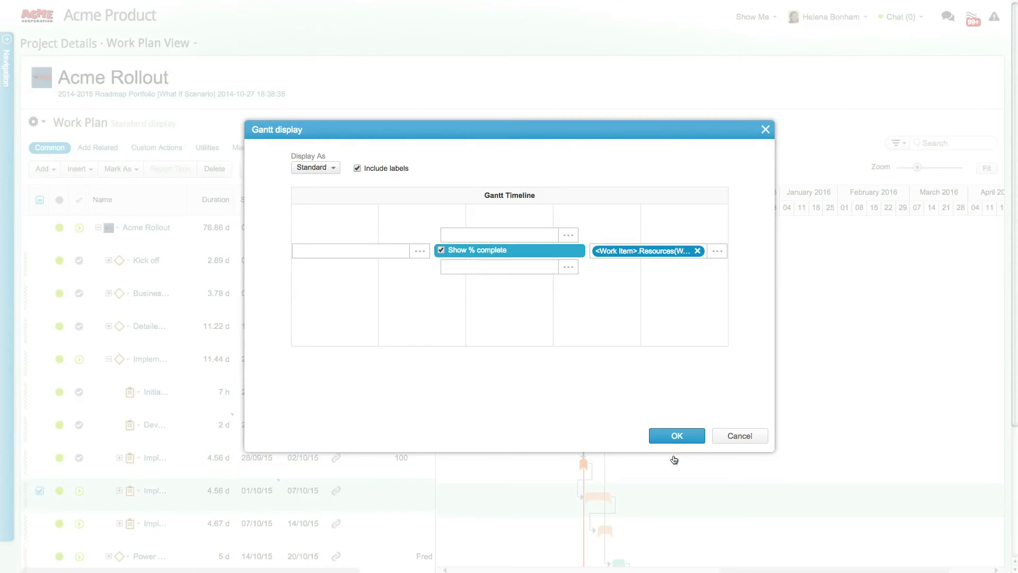
pyautogui.click(677, 438)
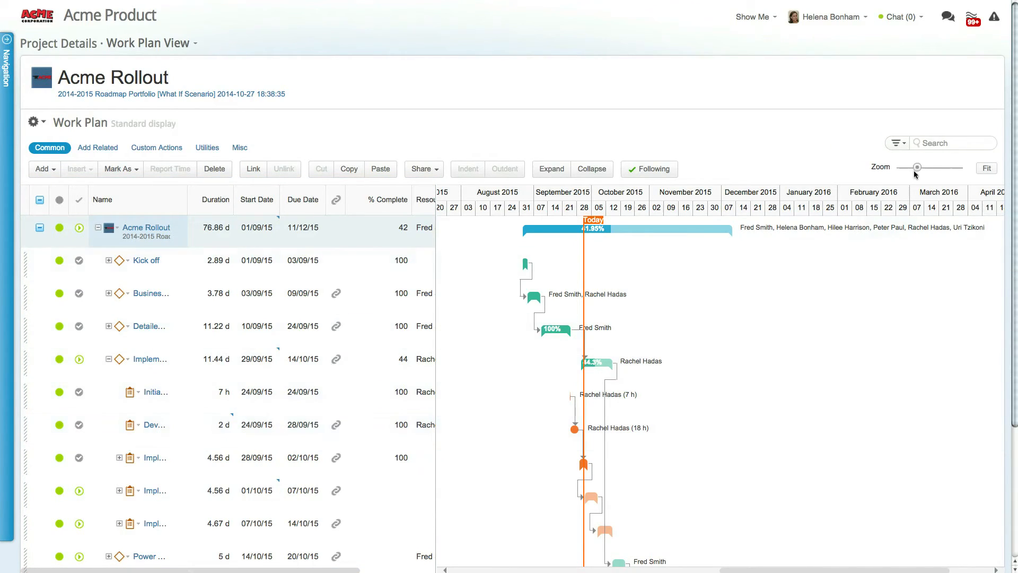
# - Filter the work plan to items where Billable is No, and expand the Kick off milestone
pyautogui.click(905, 144)
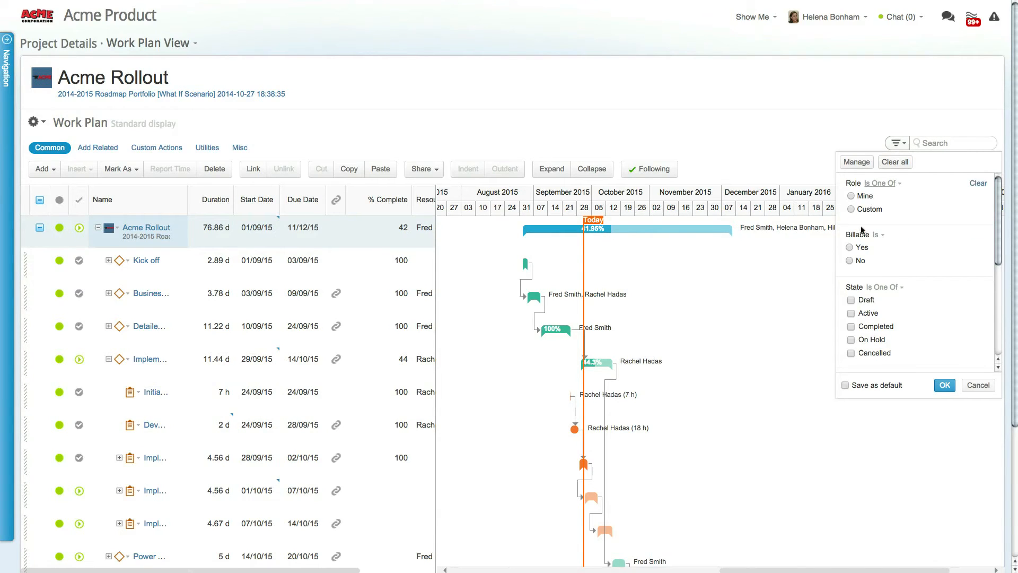
pyautogui.click(855, 260)
pyautogui.click(945, 386)
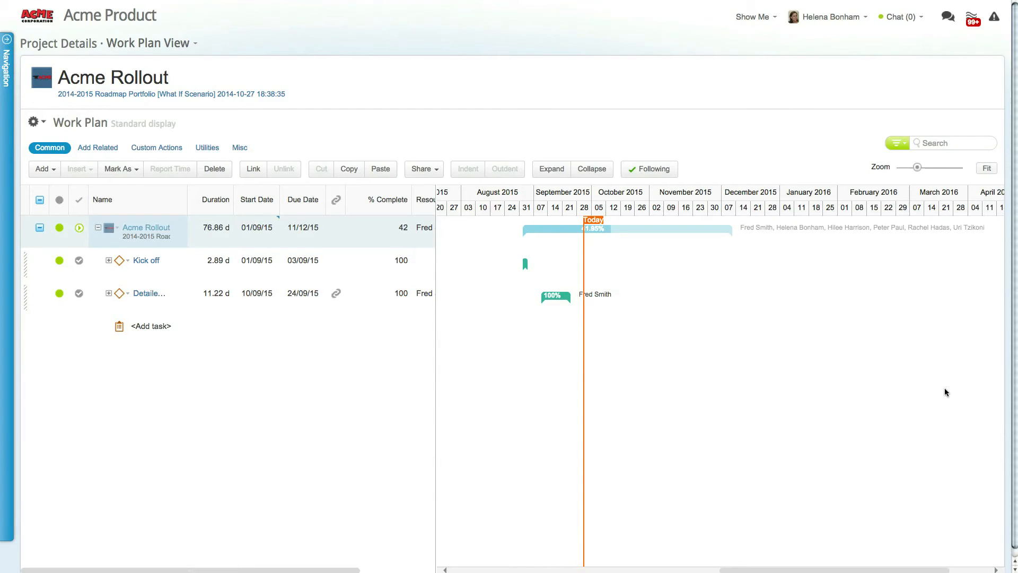
pyautogui.click(109, 260)
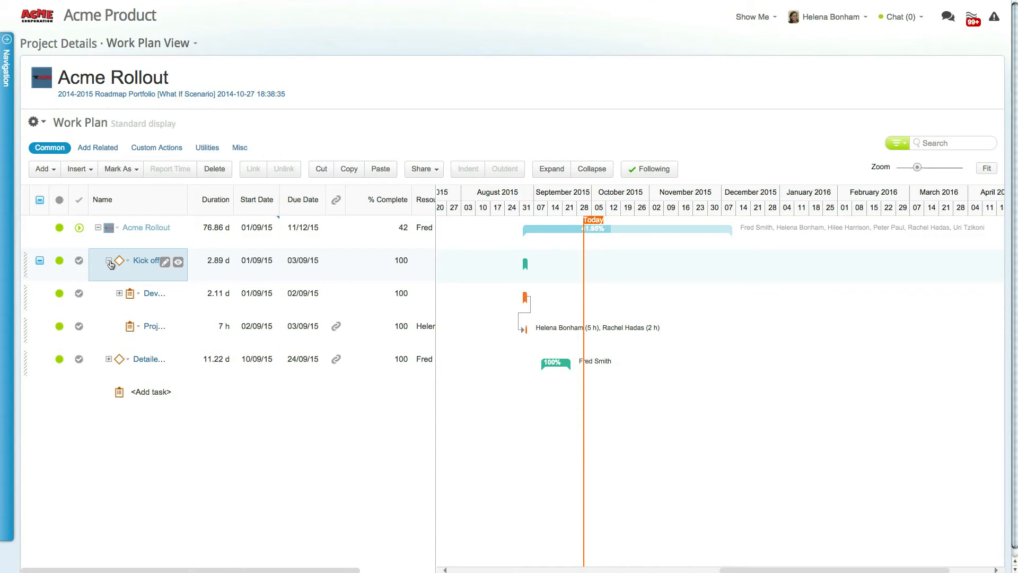
# - Examine the edit settings of the current Work Plan View and leave them without saving
pyautogui.click(175, 45)
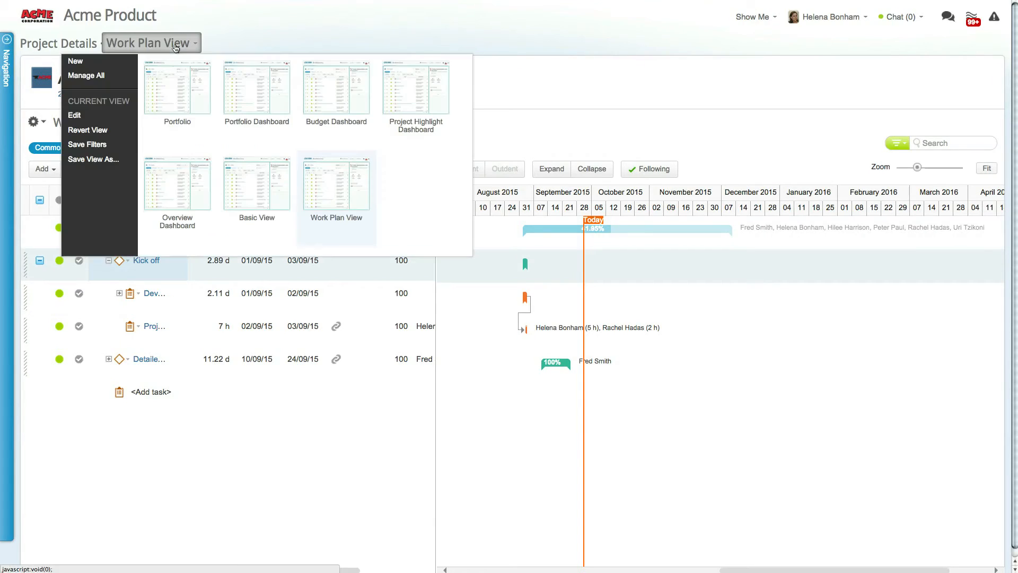
pyautogui.click(70, 115)
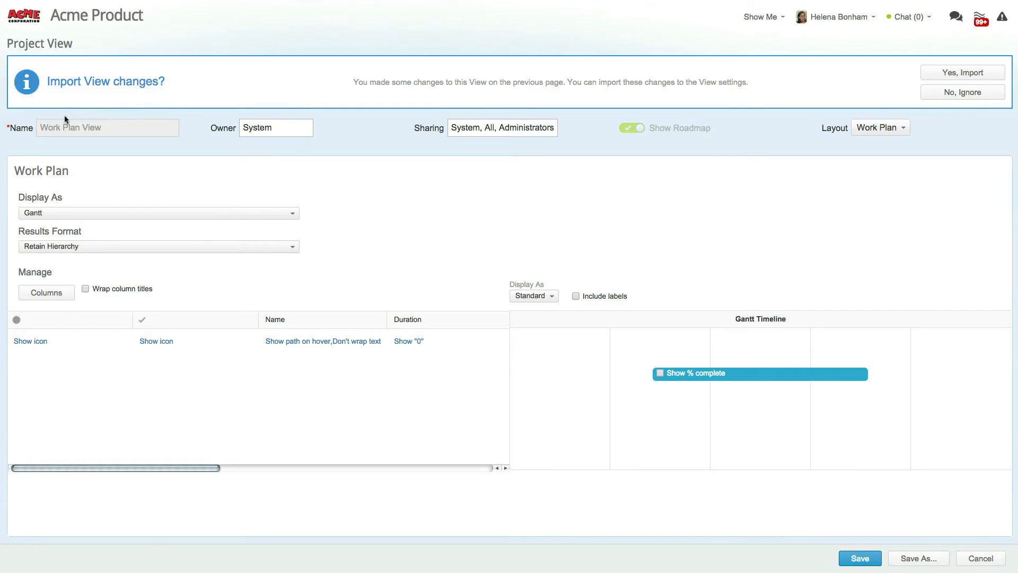
pyautogui.click(980, 558)
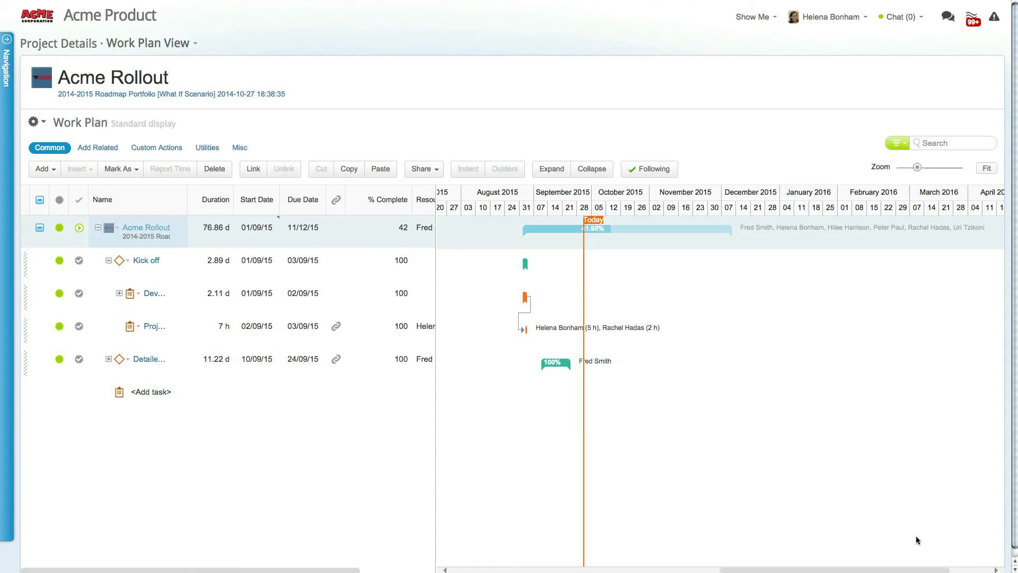
# - Generate a read-only widget link for the current Acme Rollout view with default options, and open its email message for personalizing
pyautogui.click(421, 169)
pyautogui.click(412, 199)
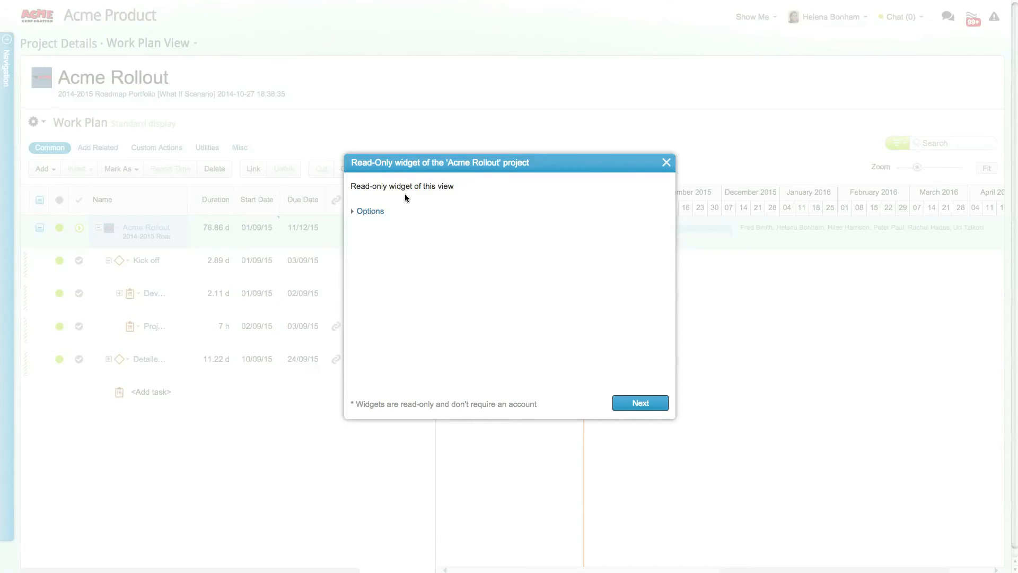
pyautogui.click(360, 212)
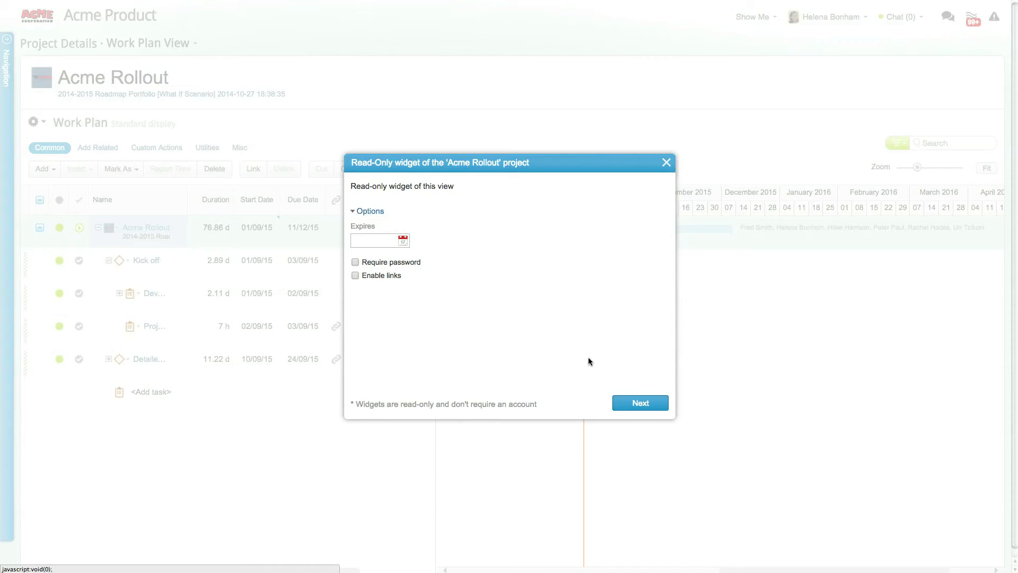
pyautogui.click(633, 406)
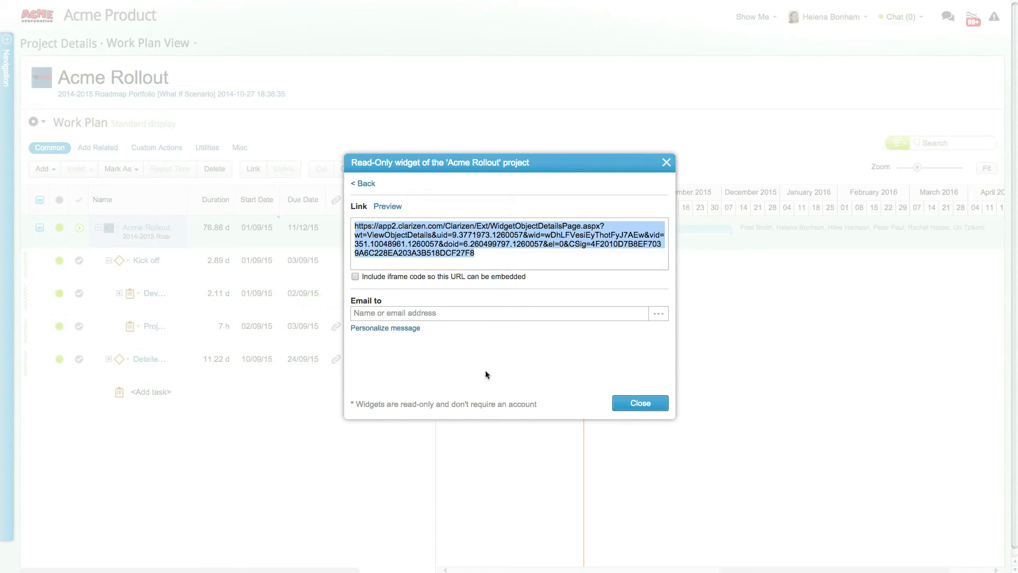
pyautogui.click(396, 329)
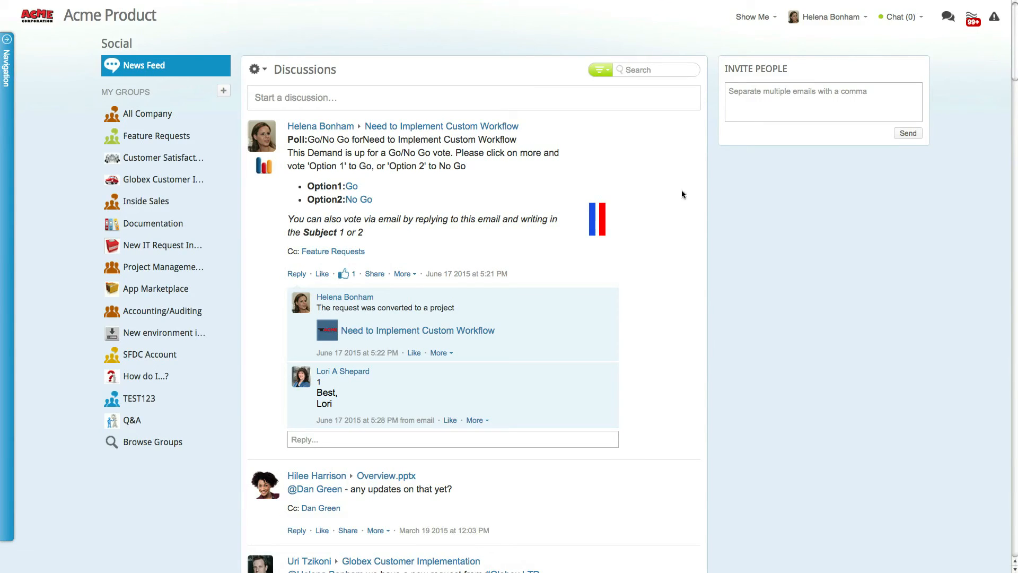
# - Start a new discussion in the News Feed and attach a Gantt widget based on the All Projects at Risk report
pyautogui.click(574, 103)
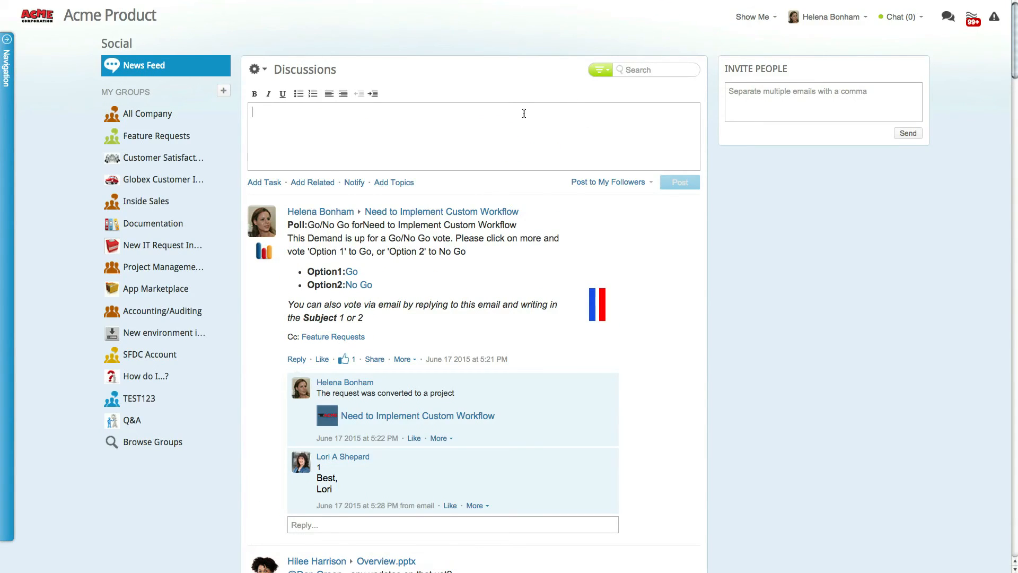
pyautogui.click(313, 182)
pyautogui.click(494, 245)
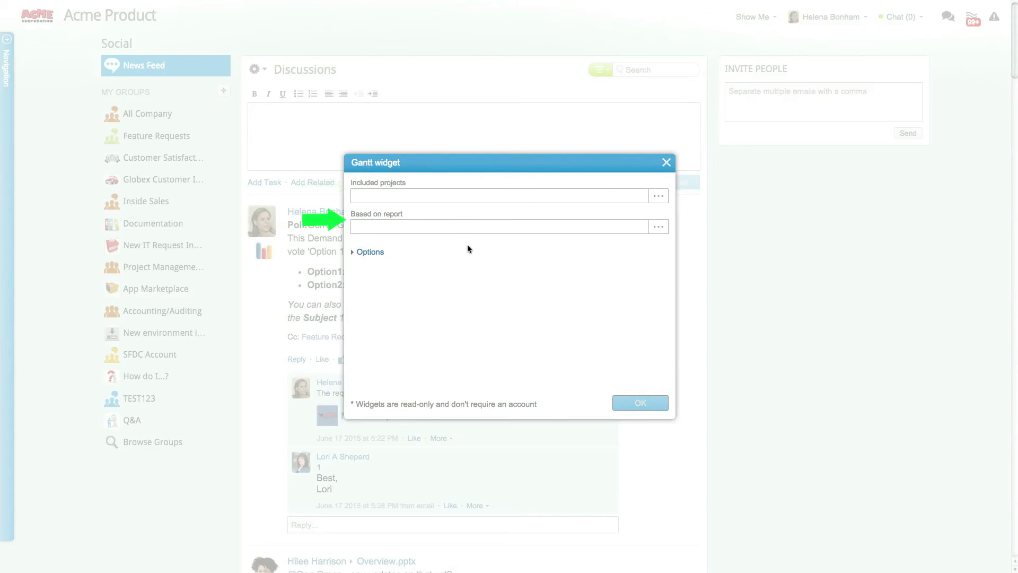
pyautogui.click(370, 252)
pyautogui.click(429, 229)
pyautogui.write('all pro')
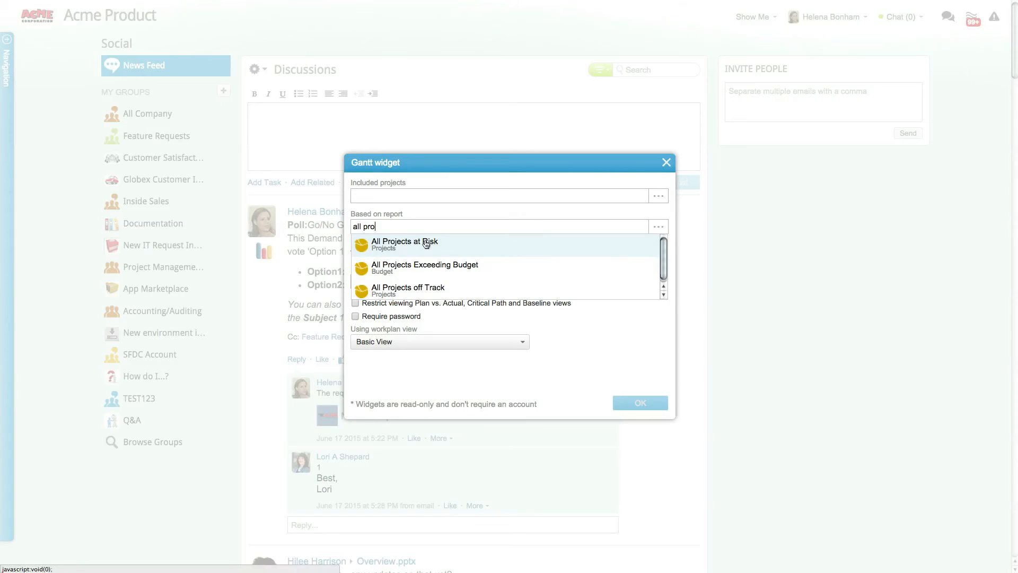
pyautogui.click(425, 242)
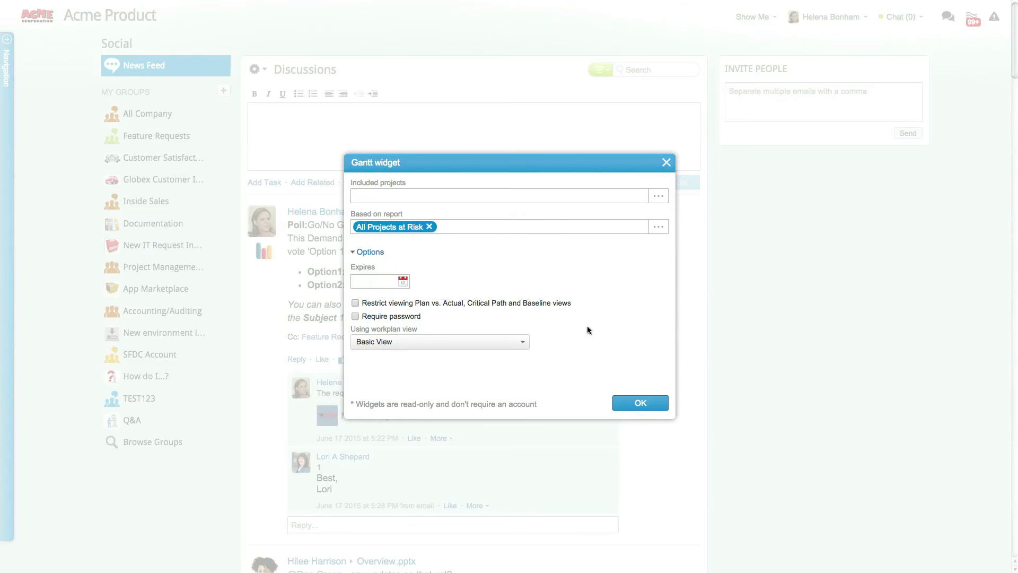
pyautogui.click(643, 402)
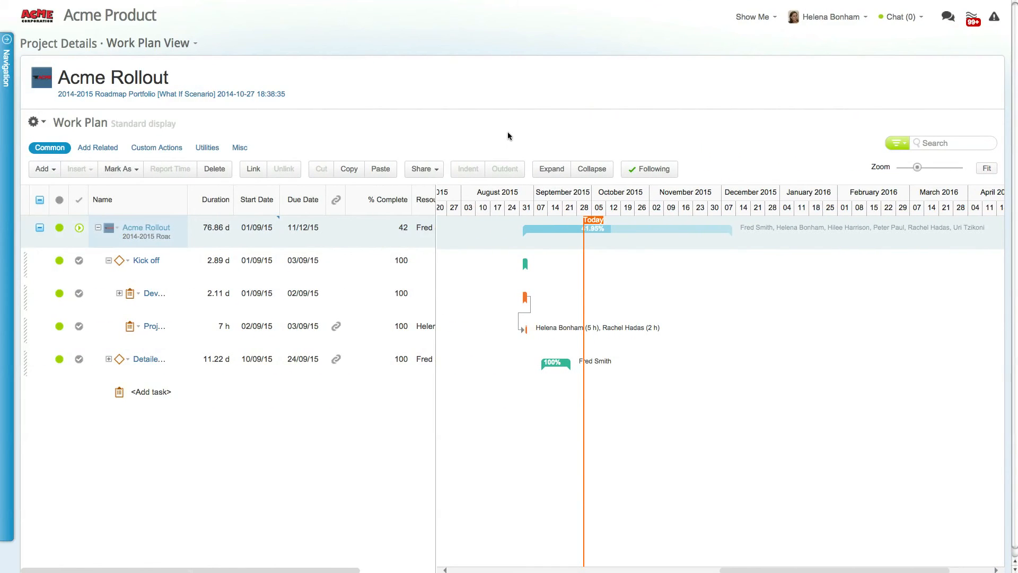
# - Preview the Acme Rollout work plan for printing, narrow the table area to widen the Gantt chart, and close the preview
pyautogui.click(206, 147)
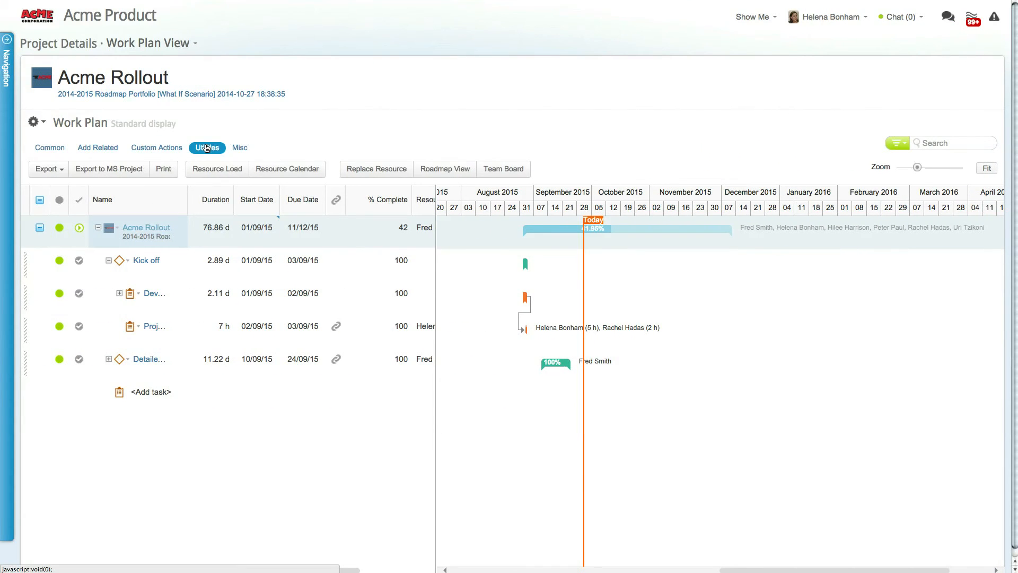
pyautogui.click(167, 169)
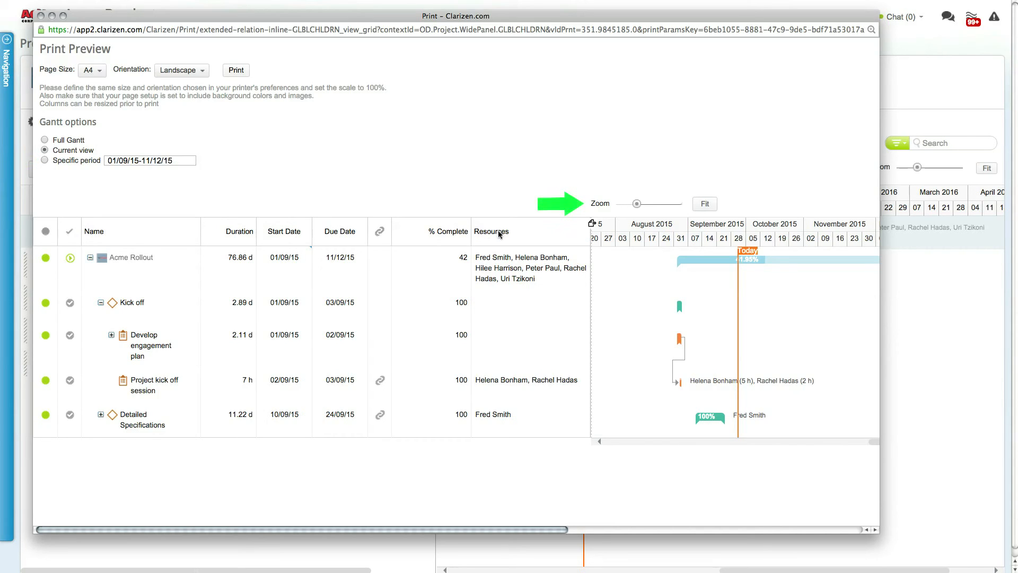
pyautogui.moveTo(590, 233); pyautogui.dragTo(542, 232)
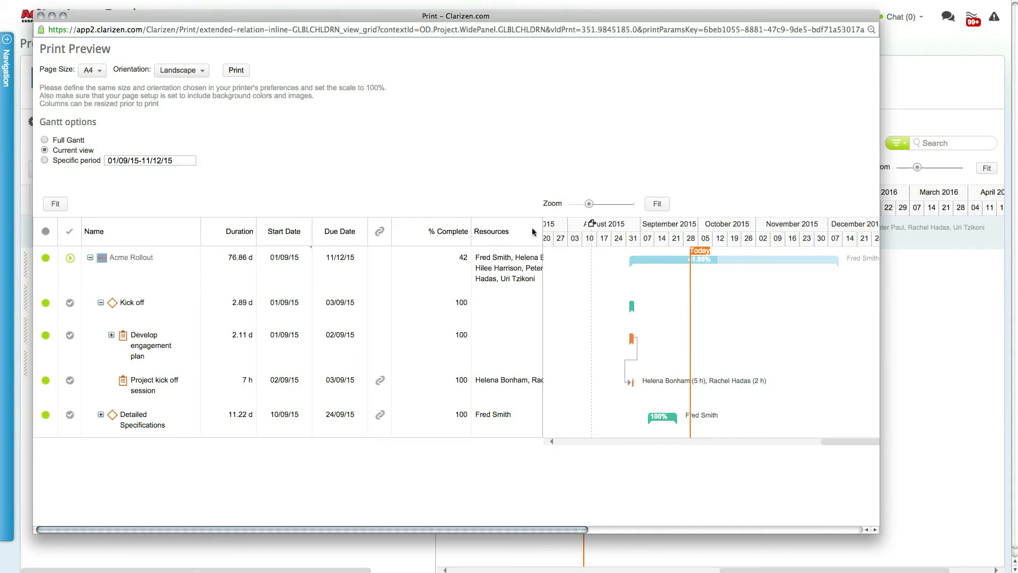
pyautogui.click(41, 16)
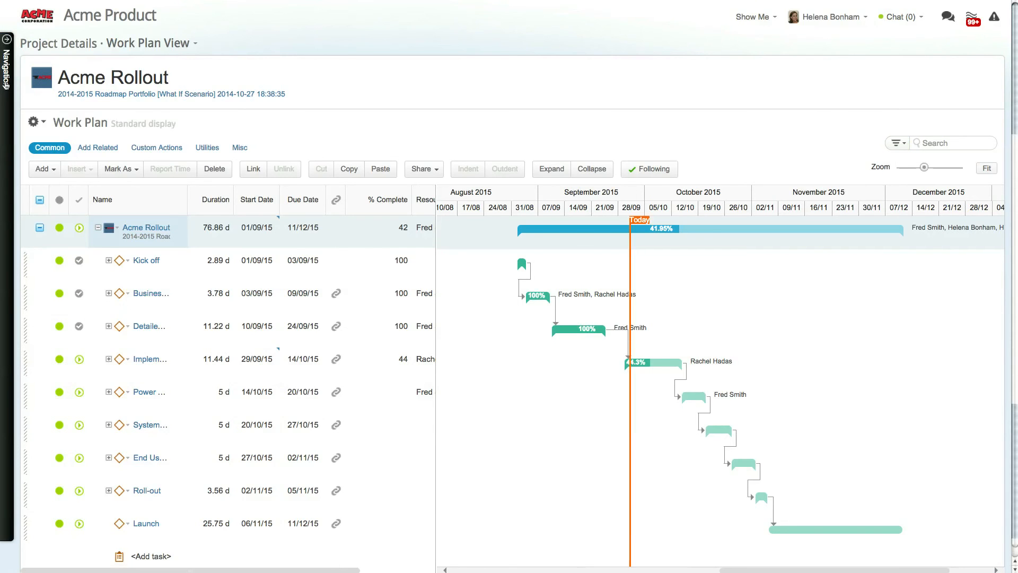
# - Go to the Projects list, select the first three projects, and open them together in Gantt View
pyautogui.click(6, 62)
pyautogui.click(60, 200)
pyautogui.moveTo(148, 164); pyautogui.dragTo(142, 229)
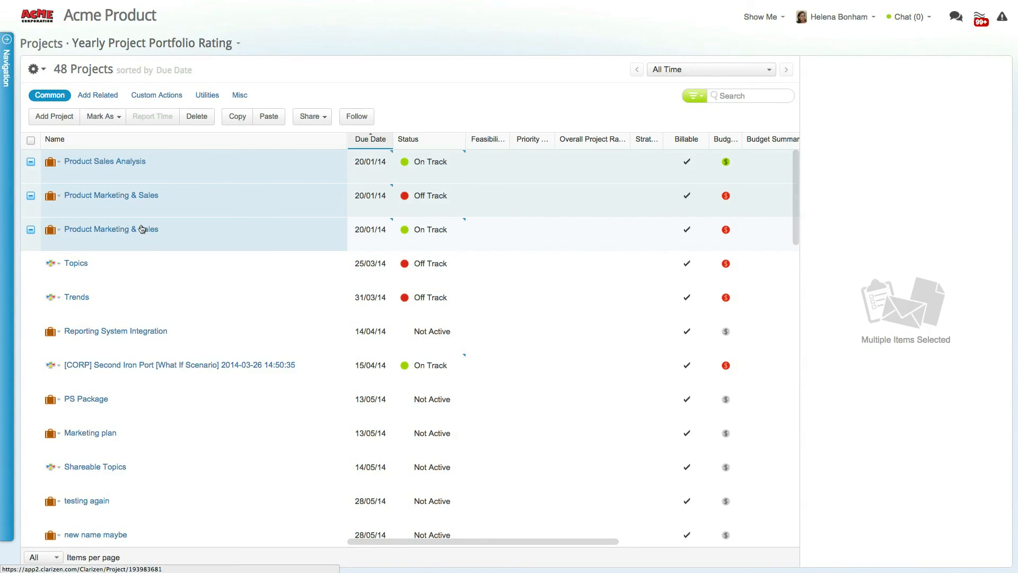
pyautogui.click(207, 95)
pyautogui.click(432, 116)
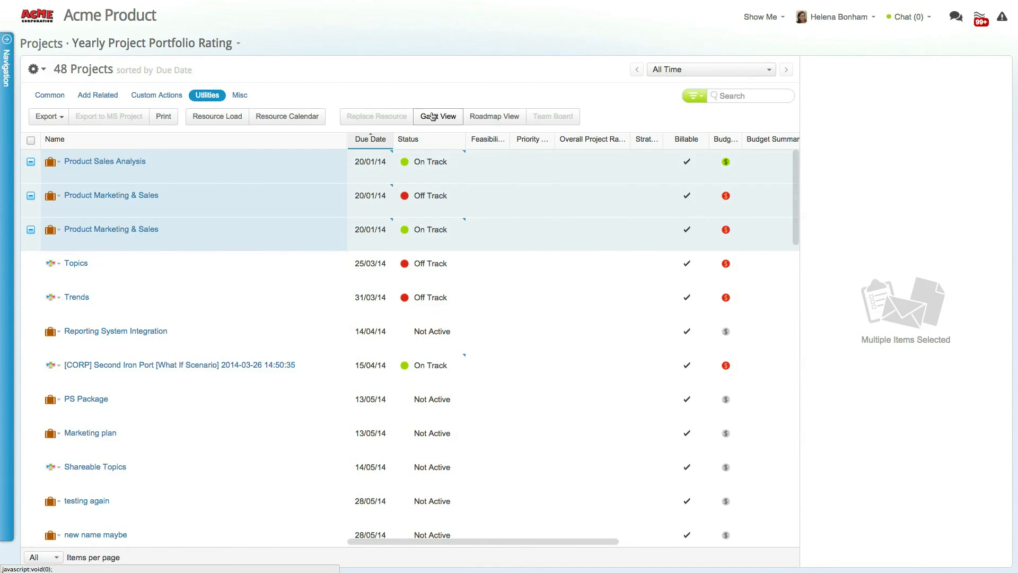